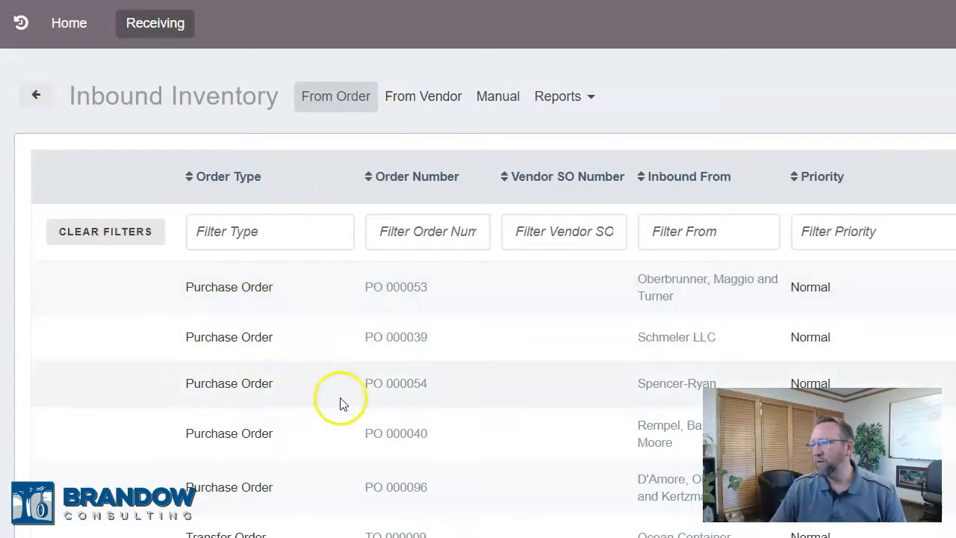
- List the inbound inventory by vendor and create a receipt for Oberbrunner, Maggio and Turner
left_click(428, 101)
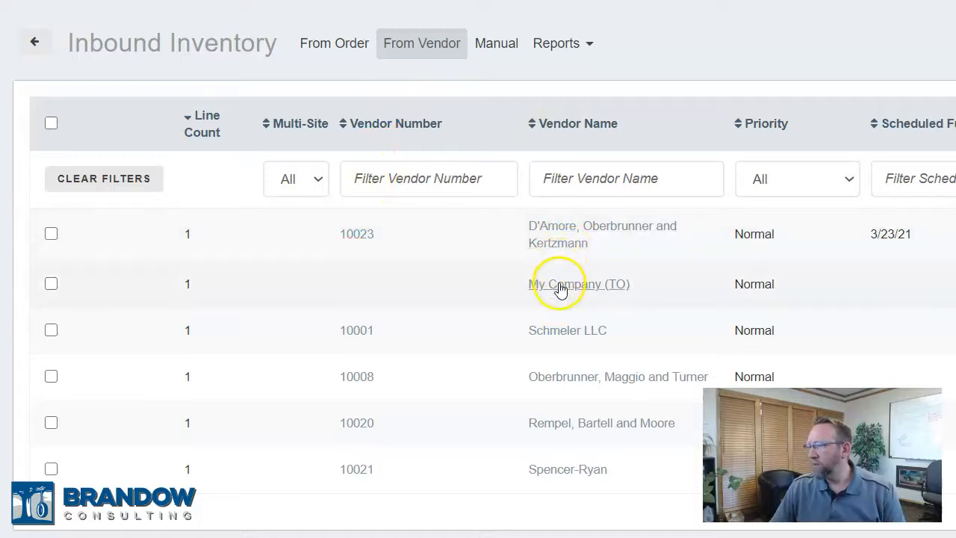
left_click(51, 376)
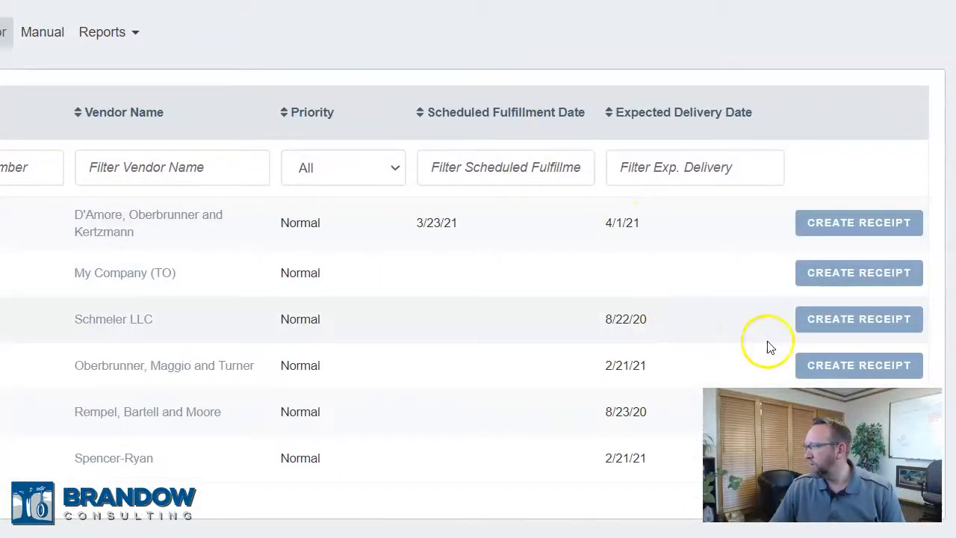
left_click(848, 366)
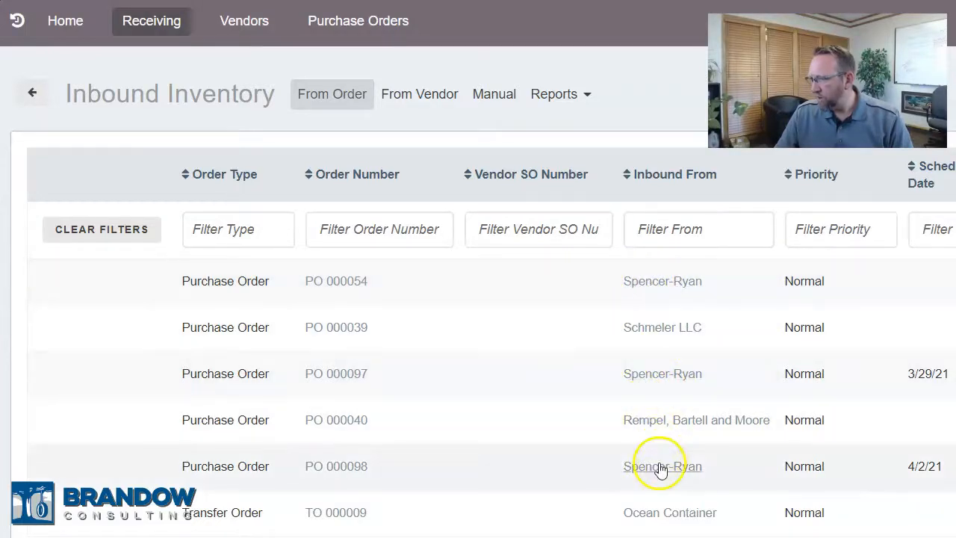
- Create a receipt for Spencer-Ryan from the inbound inventory grouped by vendor
left_click(413, 101)
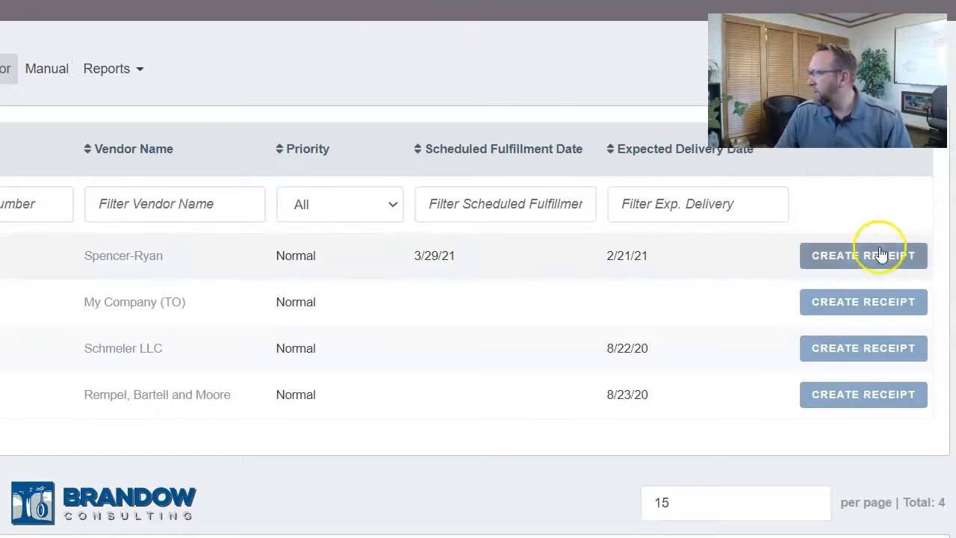
left_click(865, 258)
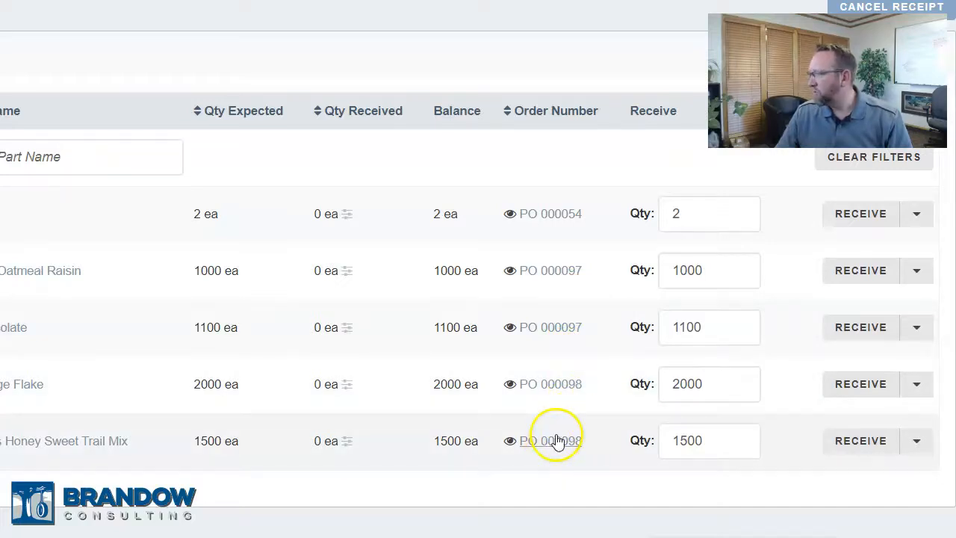
- Set the receive quantities to 900 for Cookies Oatmeal Raisin and 1105 for Hot Chocolate
left_click(711, 269)
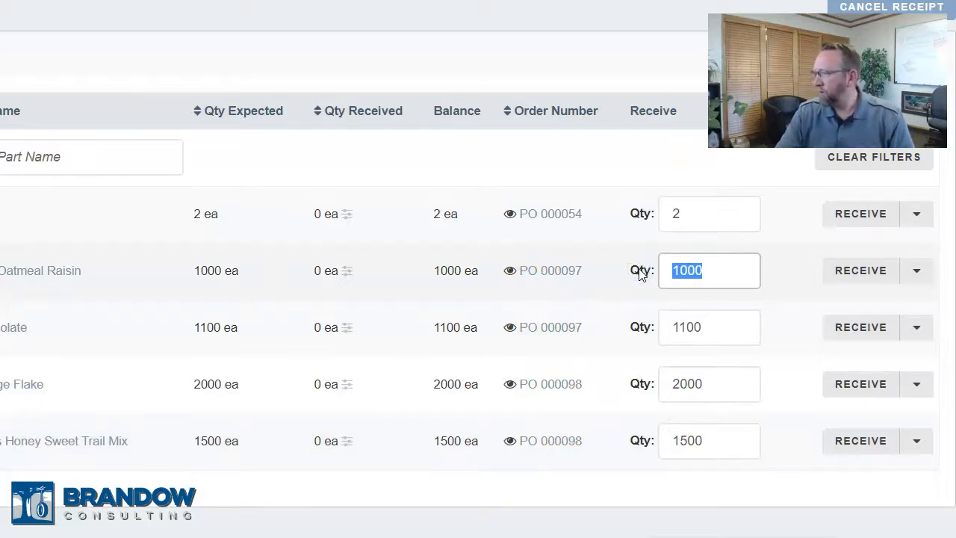
left_click(746, 166)
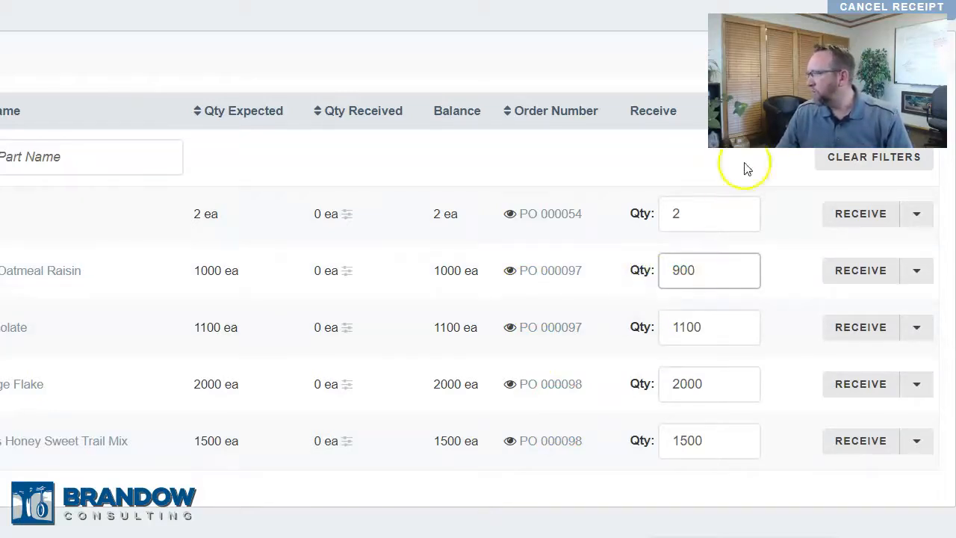
left_click(722, 329)
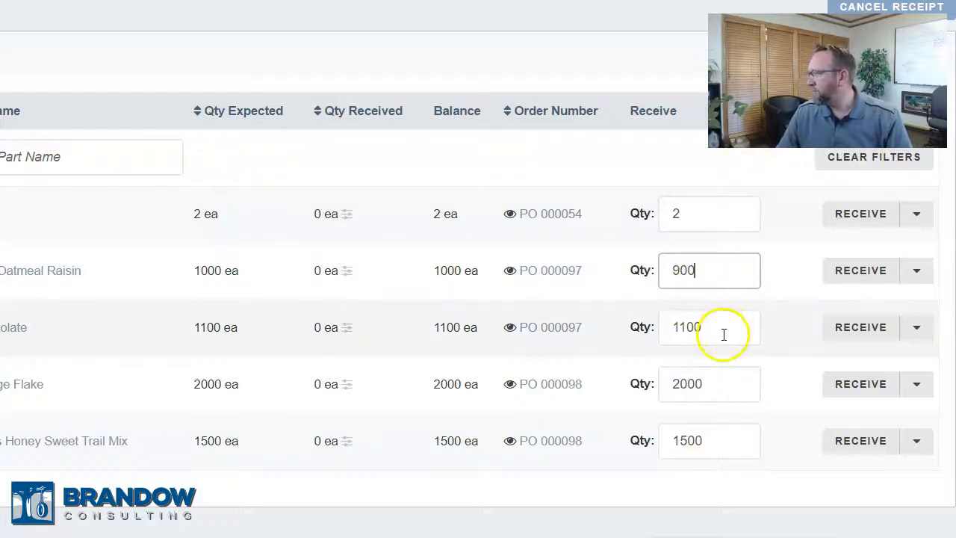
type("5")
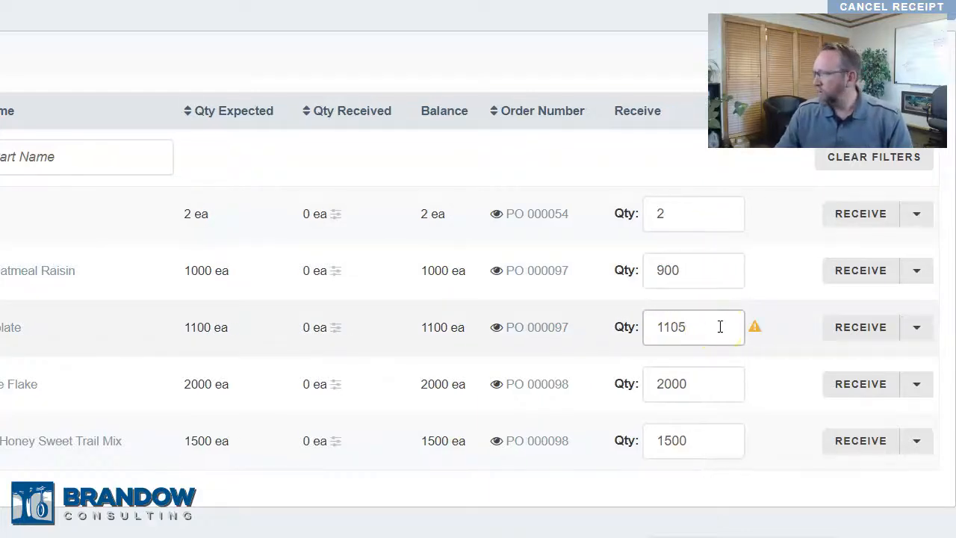
left_click(703, 384)
mouse_move(756, 327)
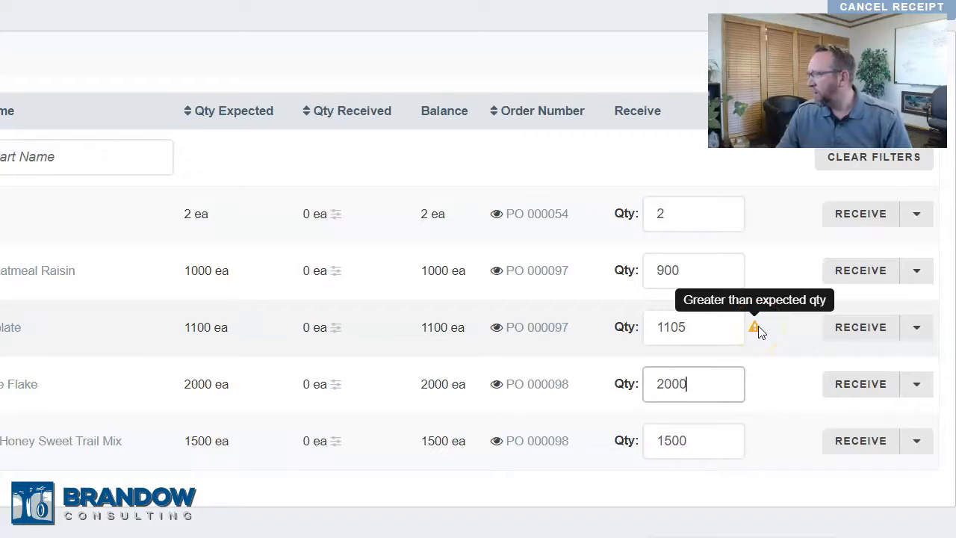
left_click(709, 387)
- Receive the Guava, Cookies Oatmeal Raisin, Hot Chocolate, Oats Large Flake and Honey Sweet Trail Mix lines with their entered quantities
left_click(859, 216)
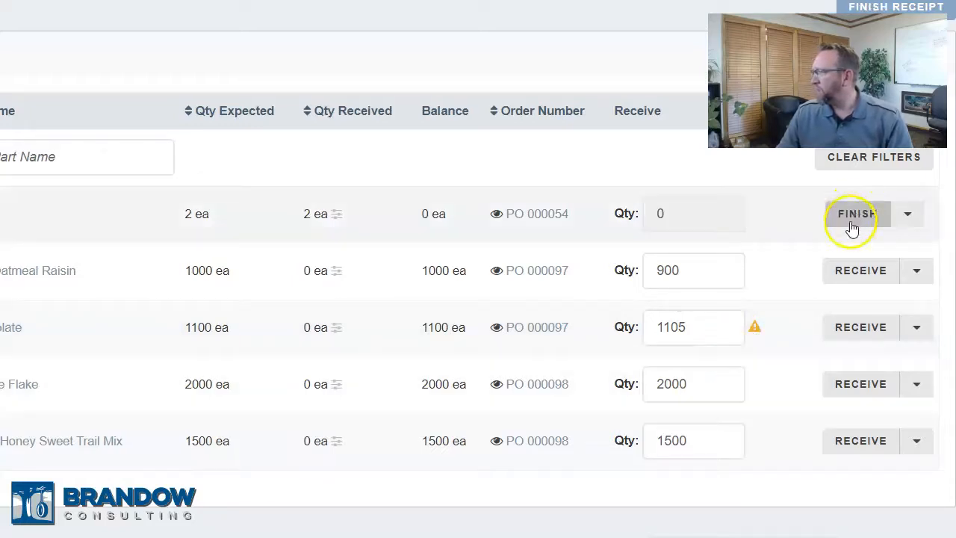
left_click(851, 273)
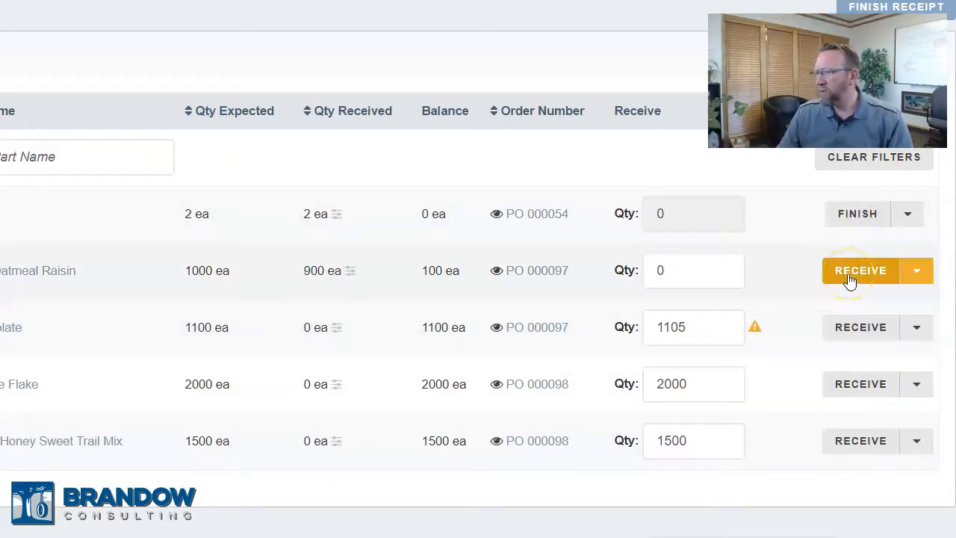
left_click(844, 326)
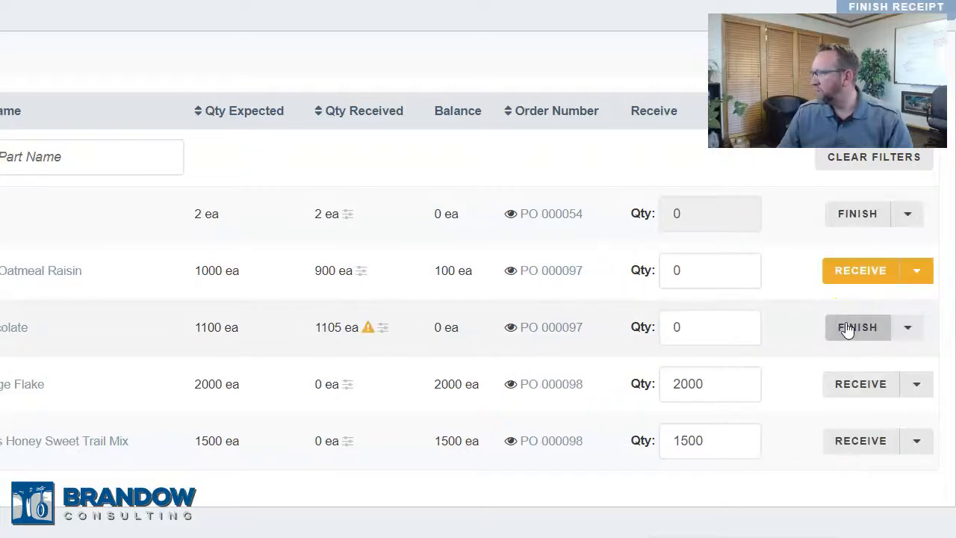
left_click(850, 385)
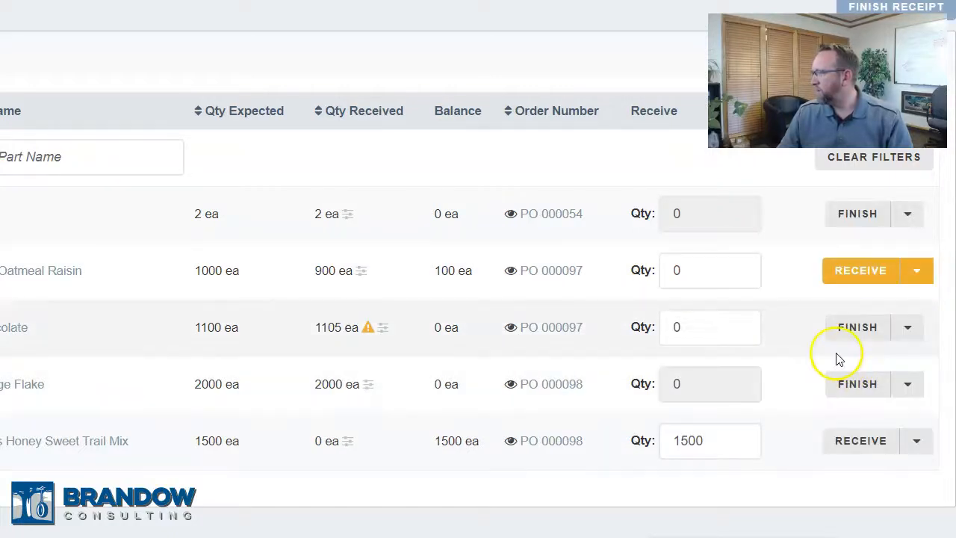
left_click(918, 271)
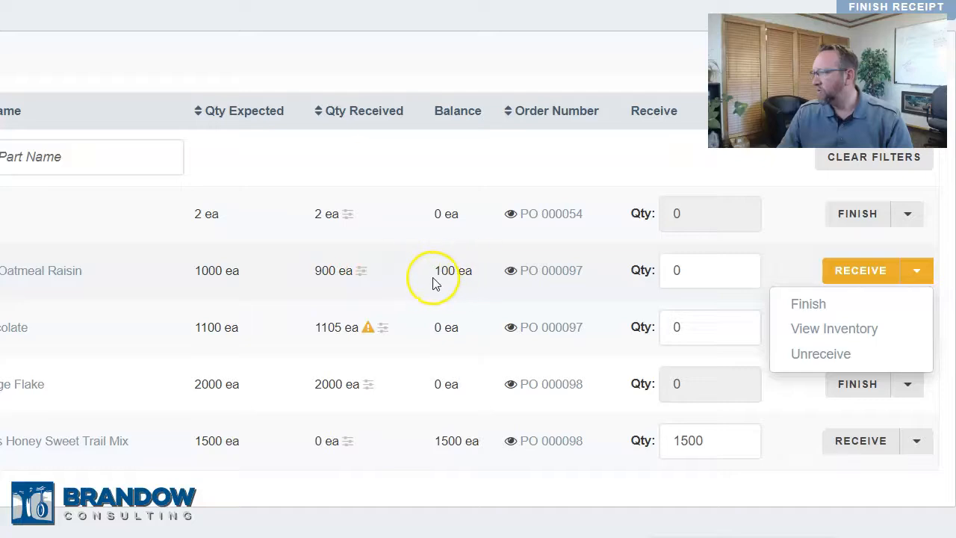
left_click(442, 159)
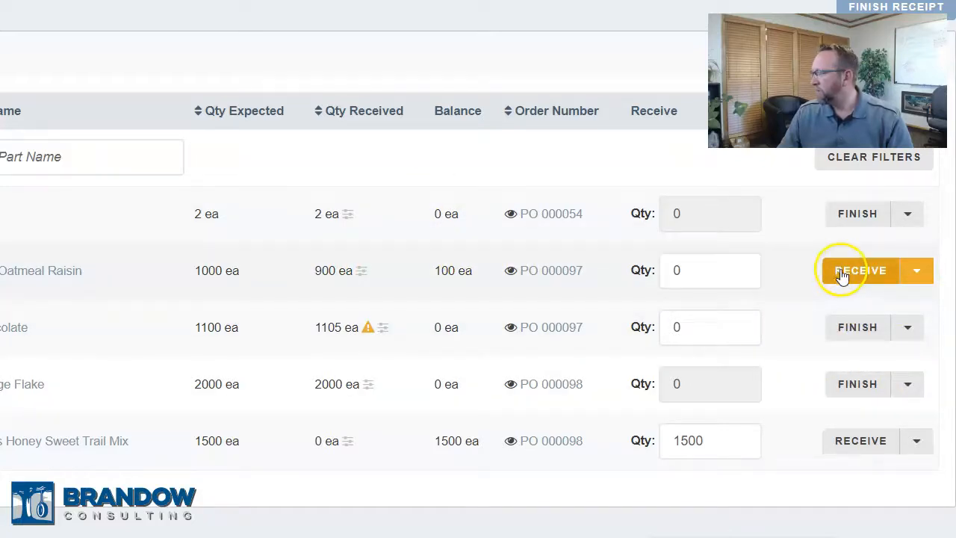
left_click(857, 442)
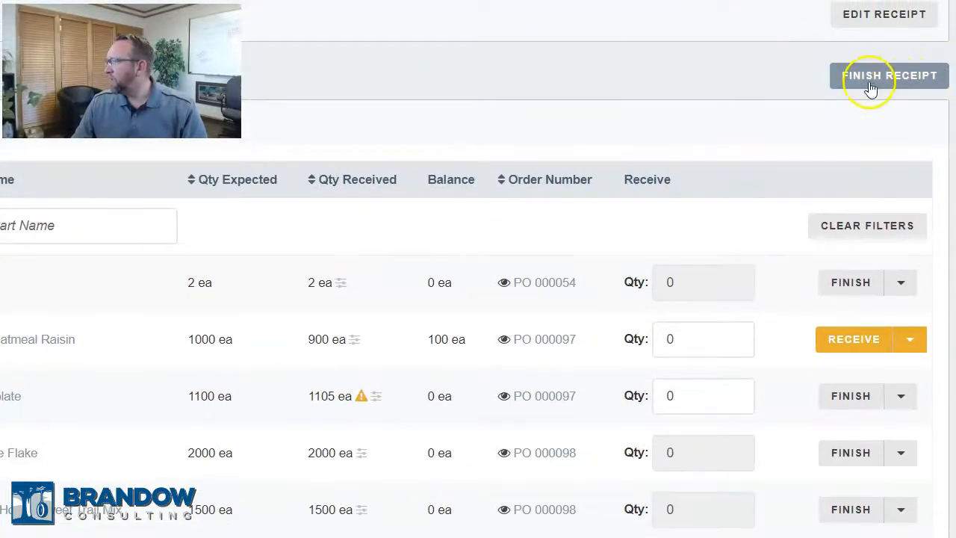
- Finish the Spencer-Ryan receipt and confirm the action
left_click(869, 85)
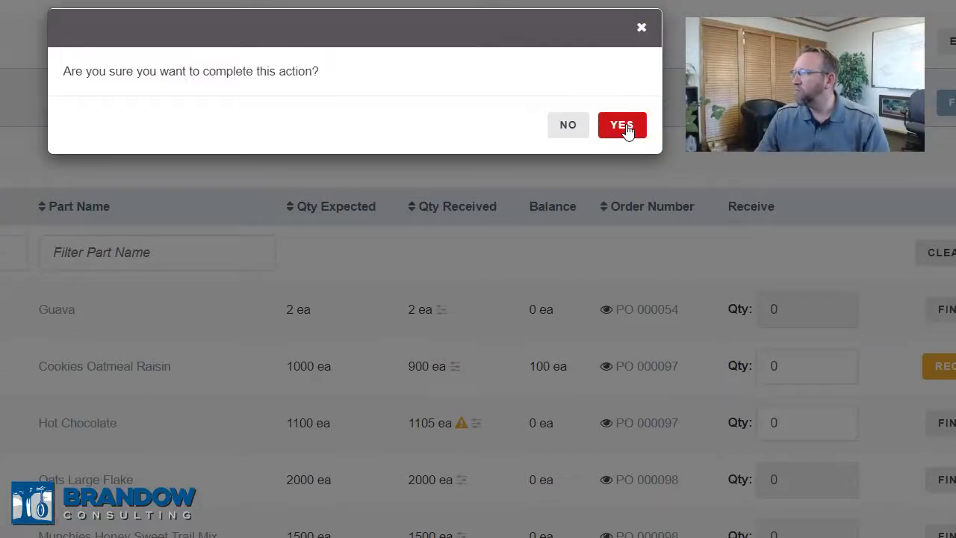
left_click(625, 127)
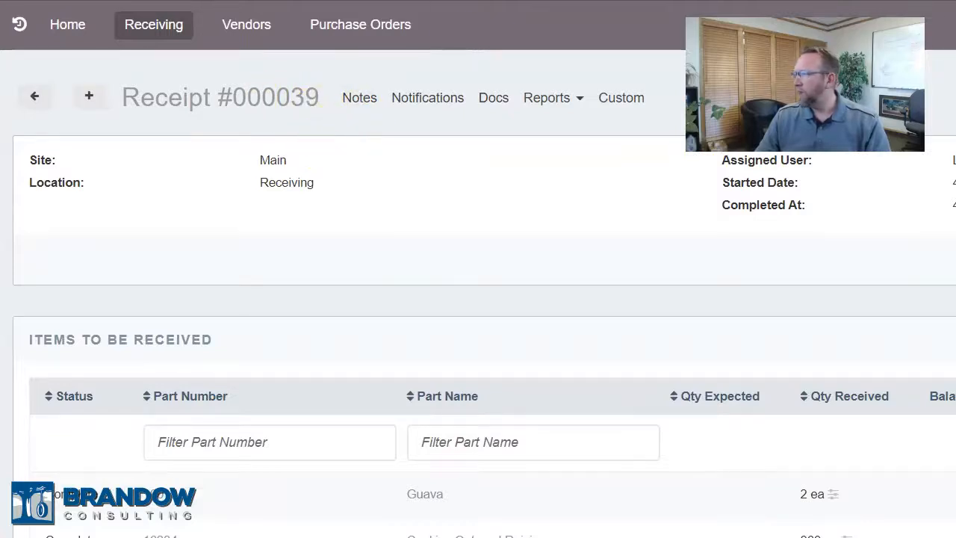
scroll(926, 230, "down", 2)
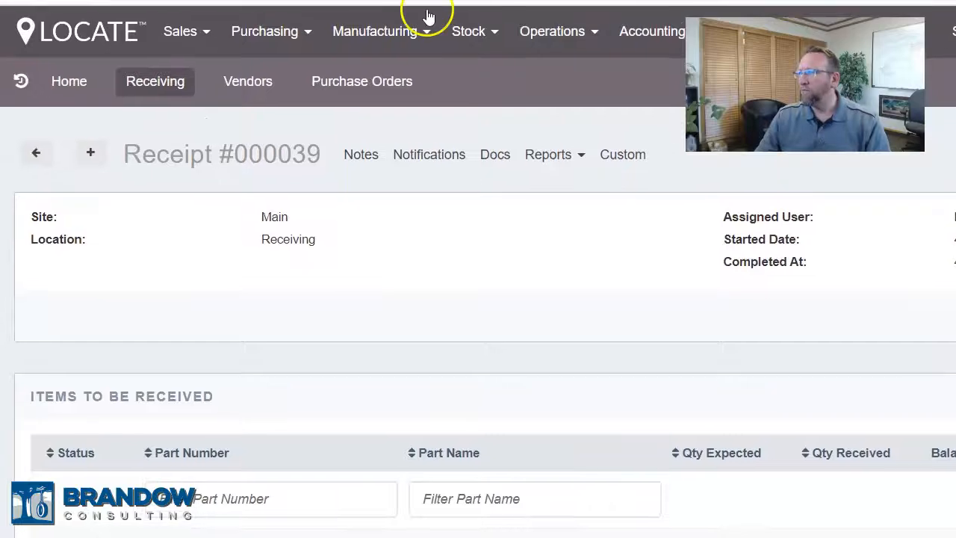
left_click(549, 31)
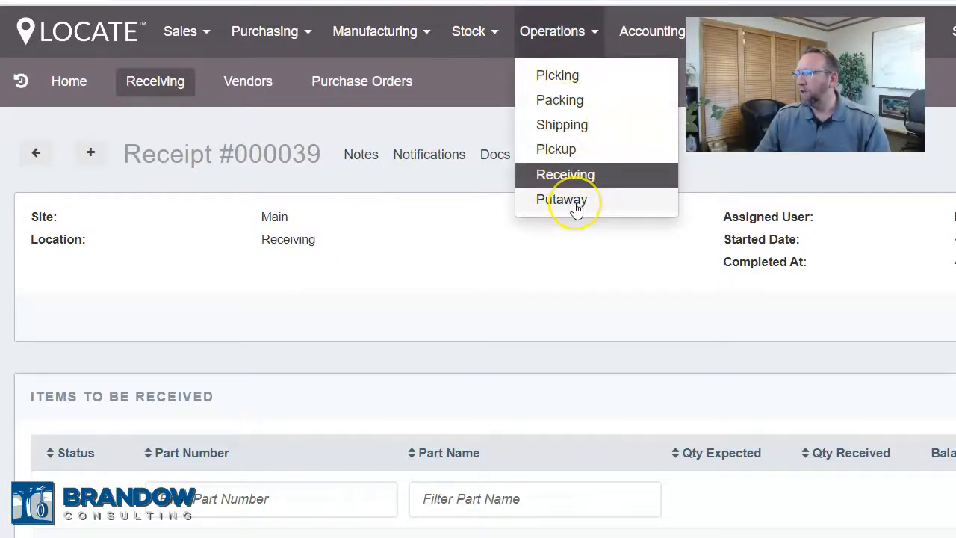
left_click(391, 213)
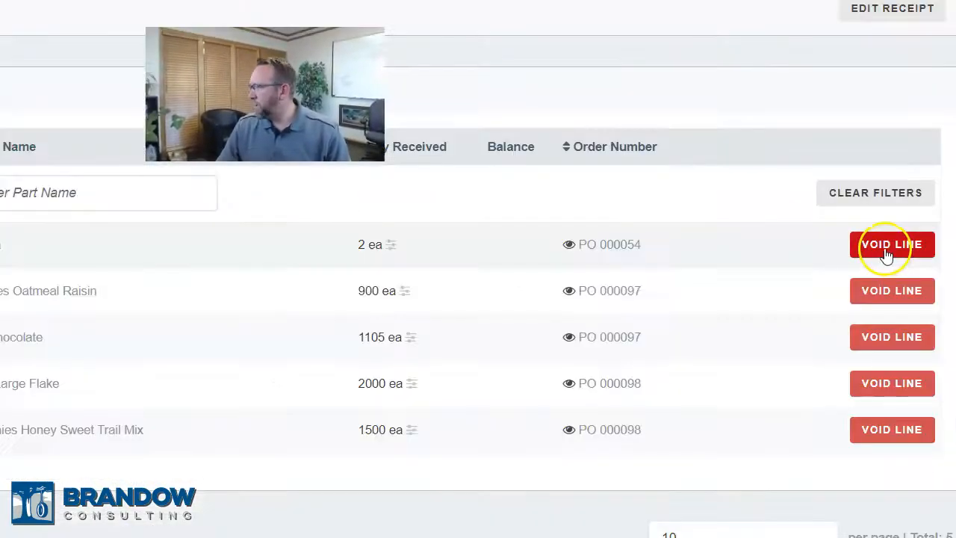
- Void the finished Spencer-Ryan receipt
left_click(887, 250)
left_click(550, 11)
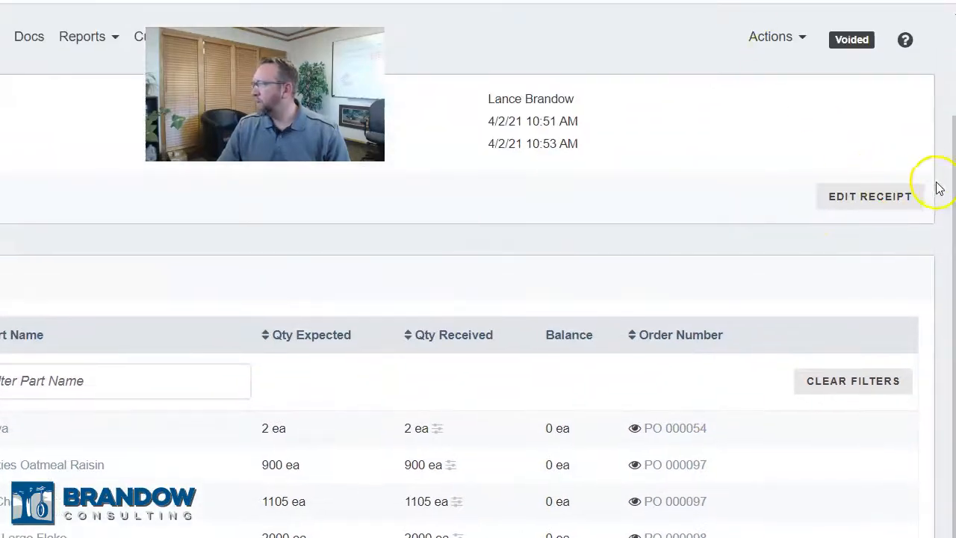
scroll(897, 149, "up", 2)
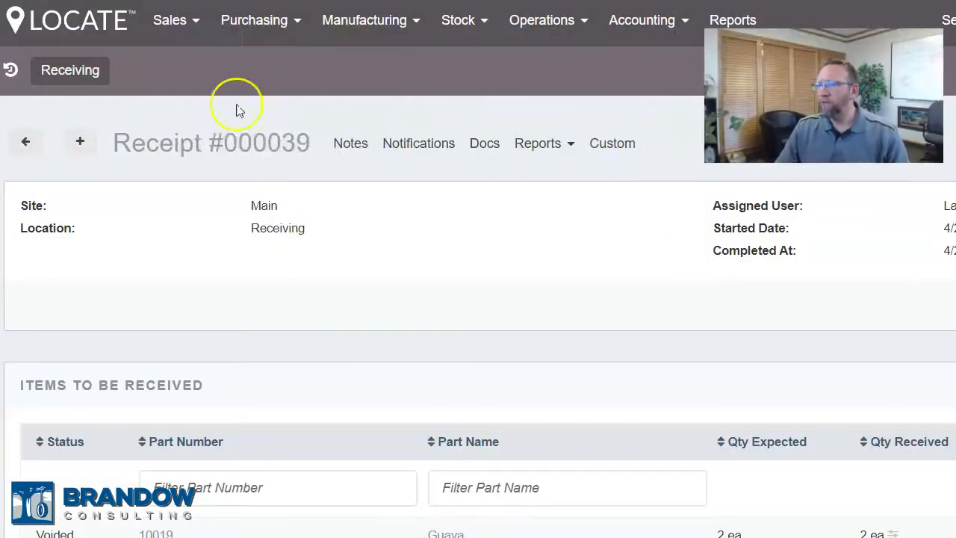
- Return to the inbound inventory, list it by vendor and create a new receipt for Spencer-Ryan
left_click(27, 144)
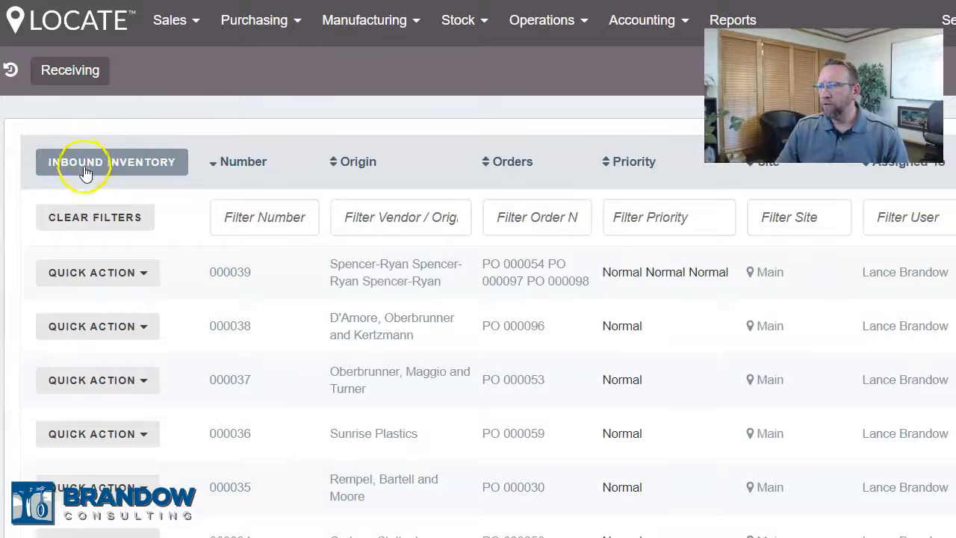
left_click(101, 164)
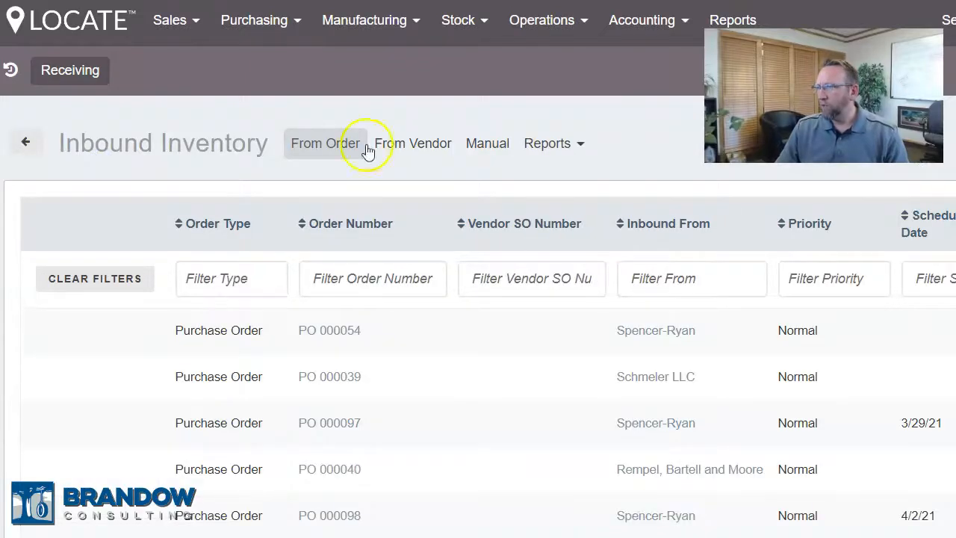
left_click(402, 150)
left_click(591, 344)
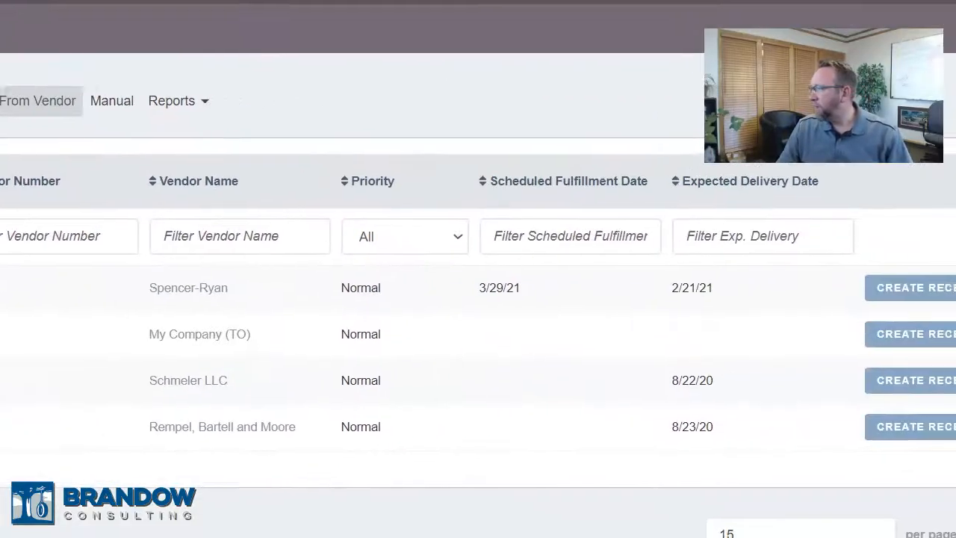
left_click(868, 278)
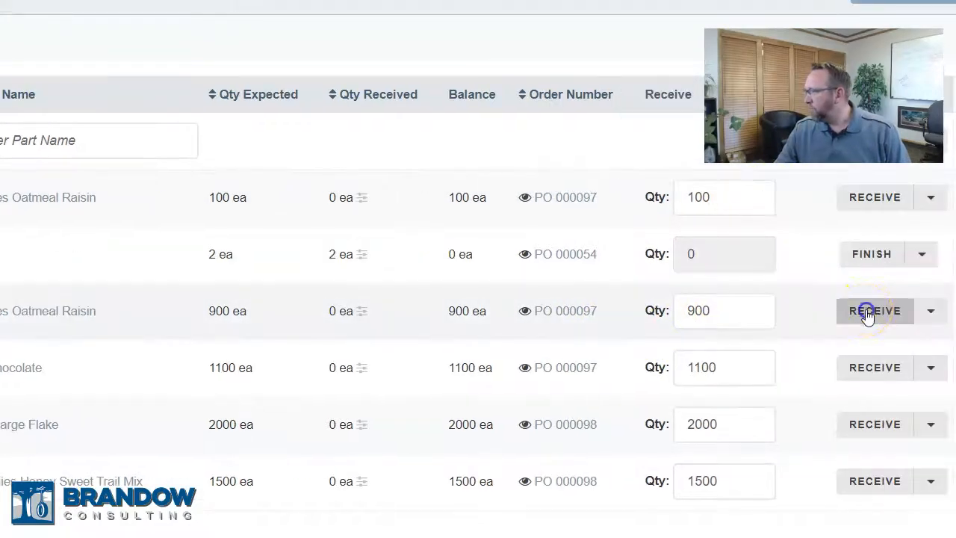
- Receive the 900 ea Cookies Oatmeal Raisin line in full and 1105 ea of the Hot Chocolate line
left_click(945, 301)
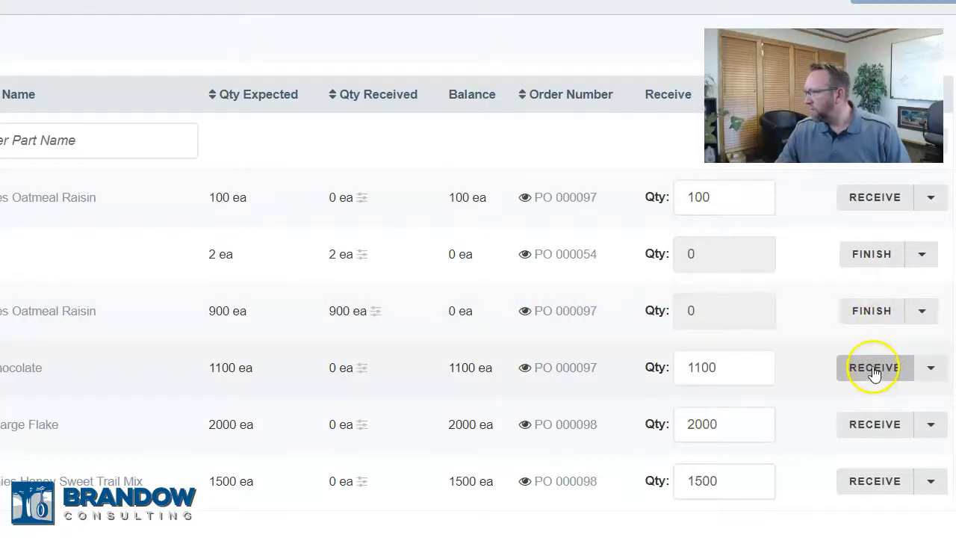
left_click(741, 367)
key("BackSpace")
type("5")
left_click(862, 368)
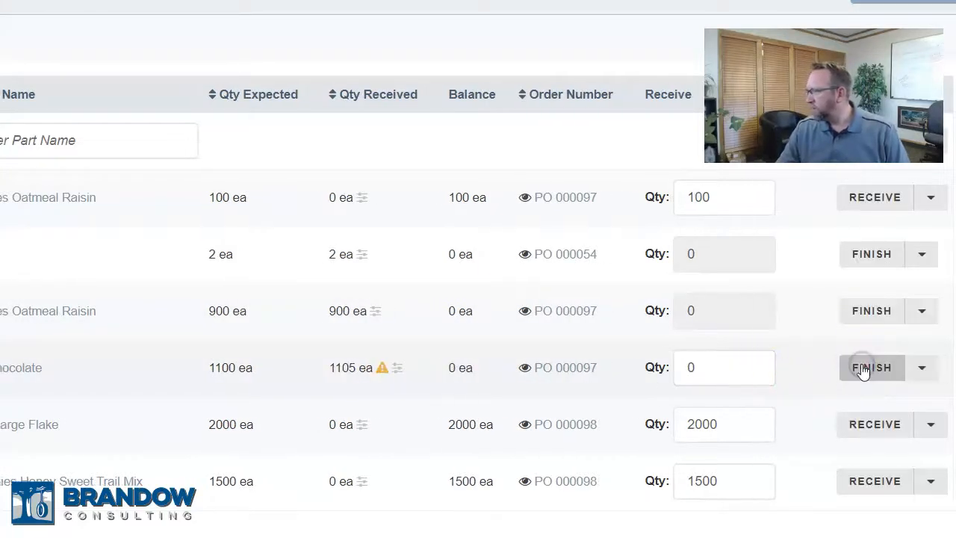
- Try to receive 0 ea of the Oats Large Flake line and close the error dialog
left_click(708, 424)
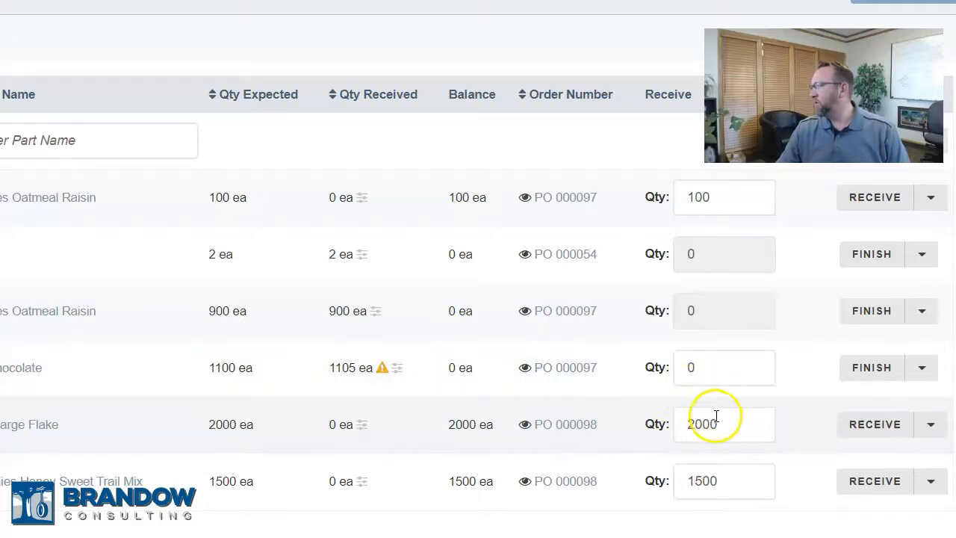
left_click(874, 426)
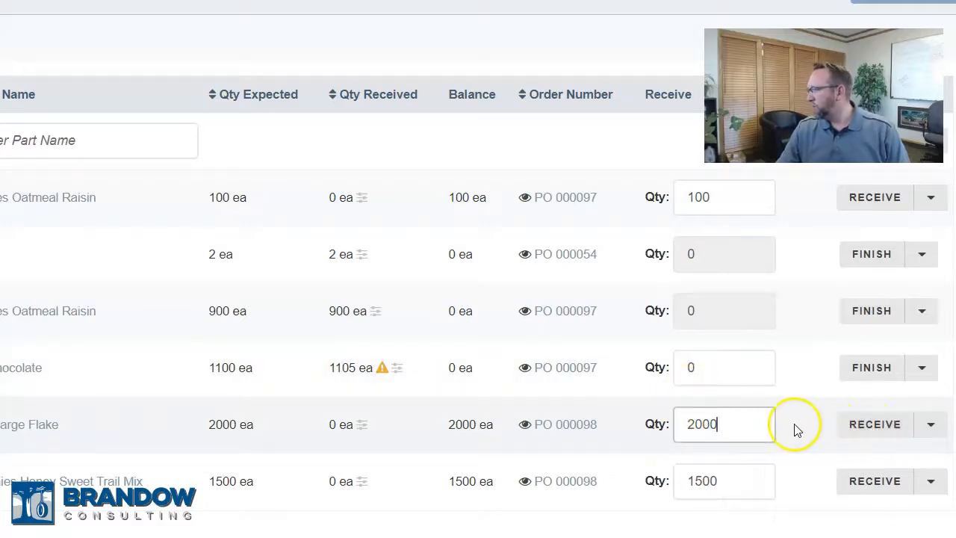
left_click(854, 423)
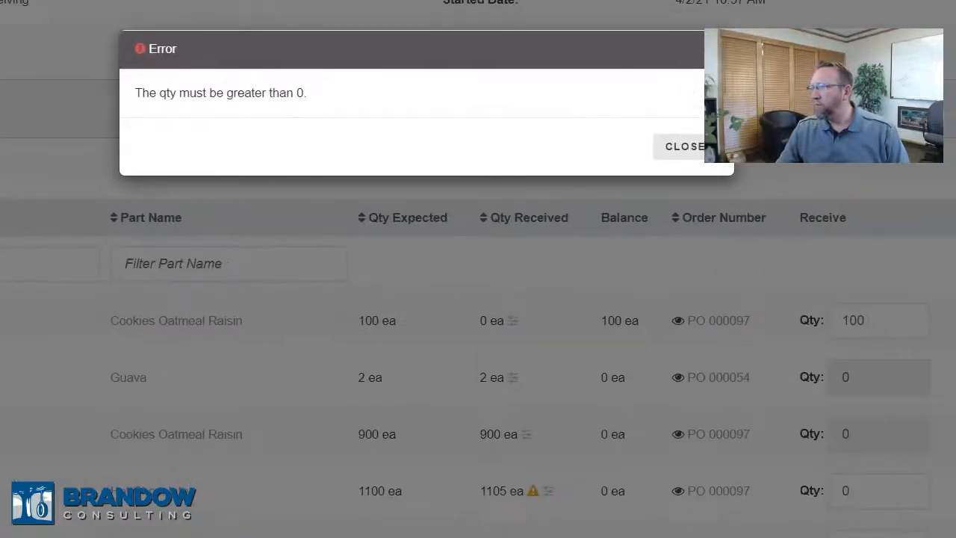
left_click(682, 146)
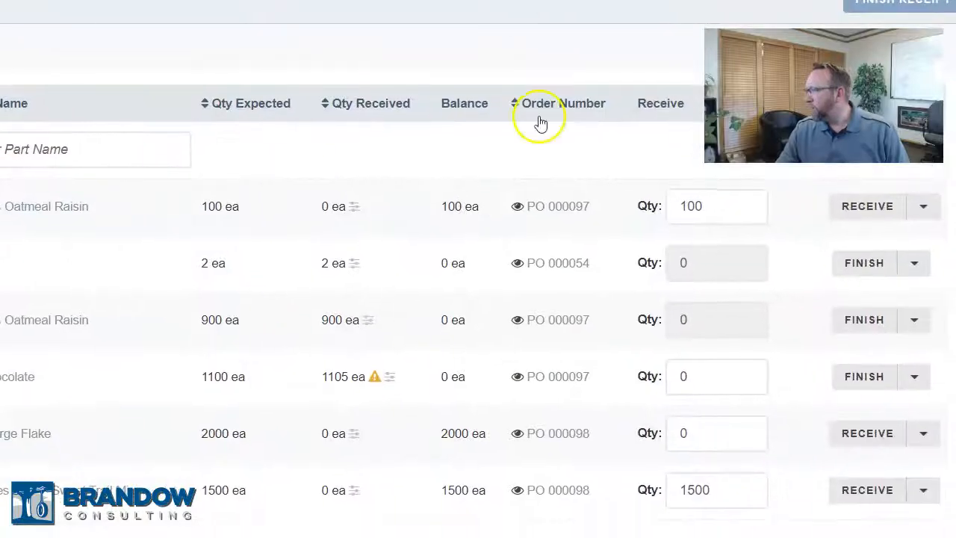
left_click(693, 435)
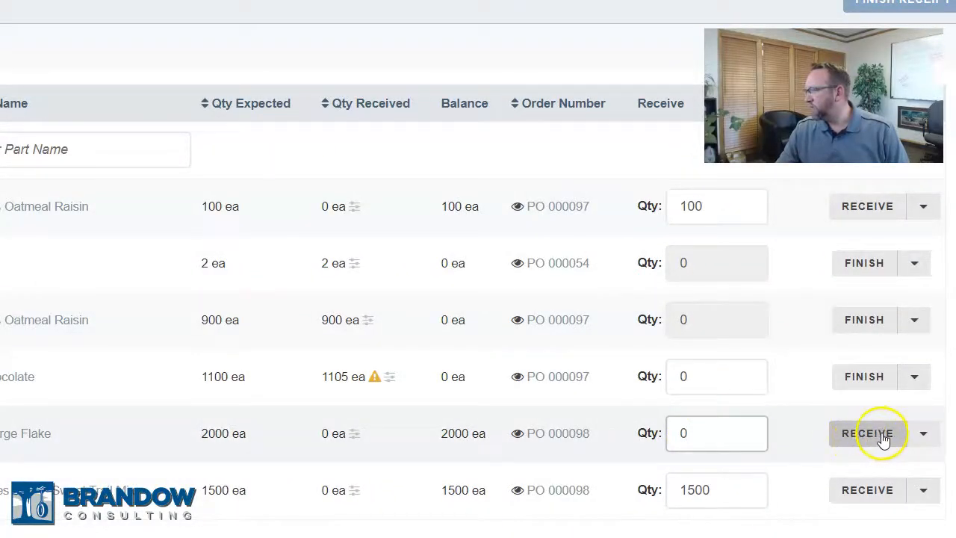
- Receive the 1500 ea Munchies Honey Sweet Trail Mix line in full, then finish the receipt and confirm the action
left_click(876, 488)
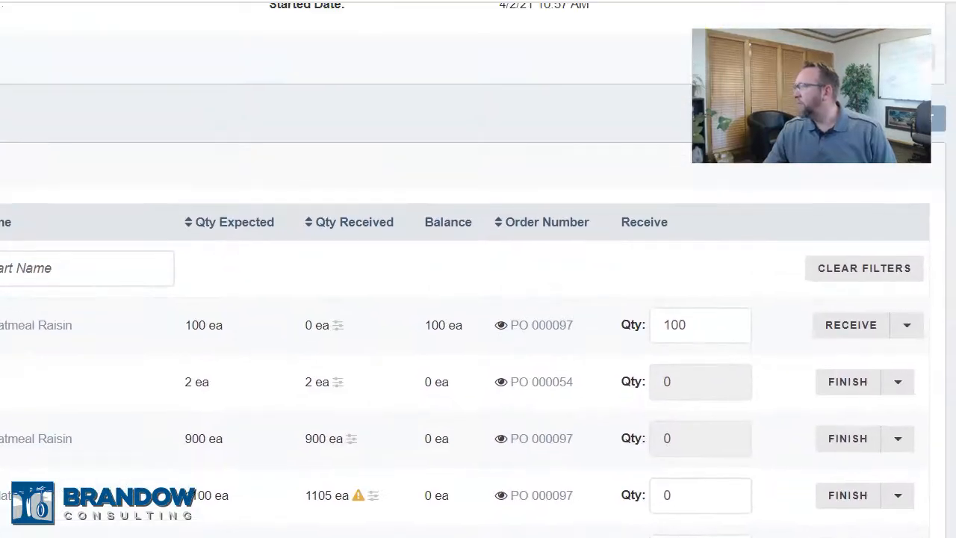
left_click(892, 117)
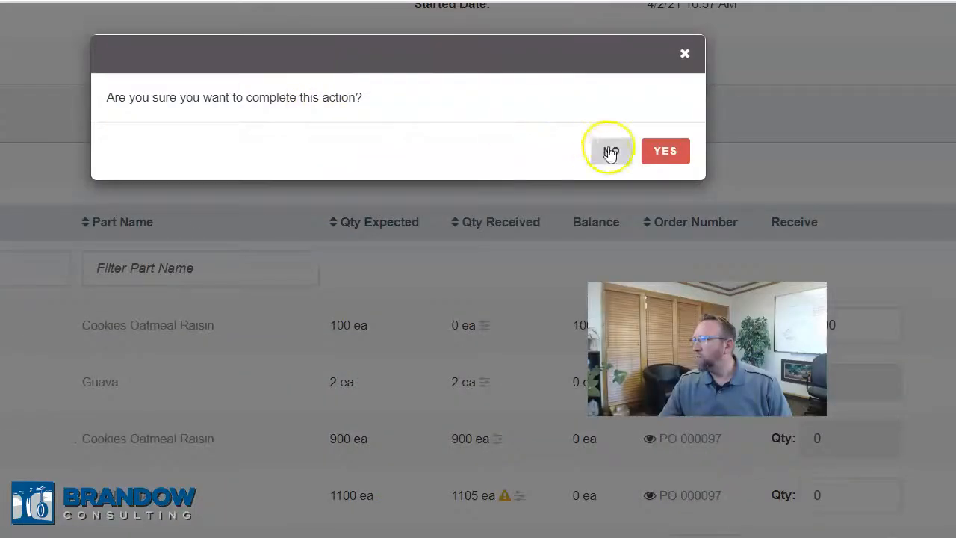
left_click(667, 150)
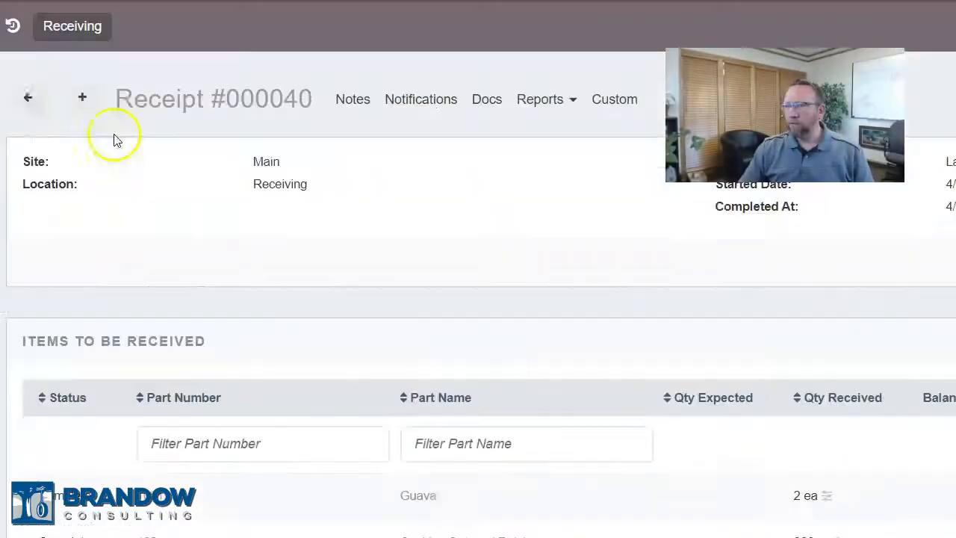
- Check the remaining inbound inventory by vendor and return to the receipts list
left_click(28, 108)
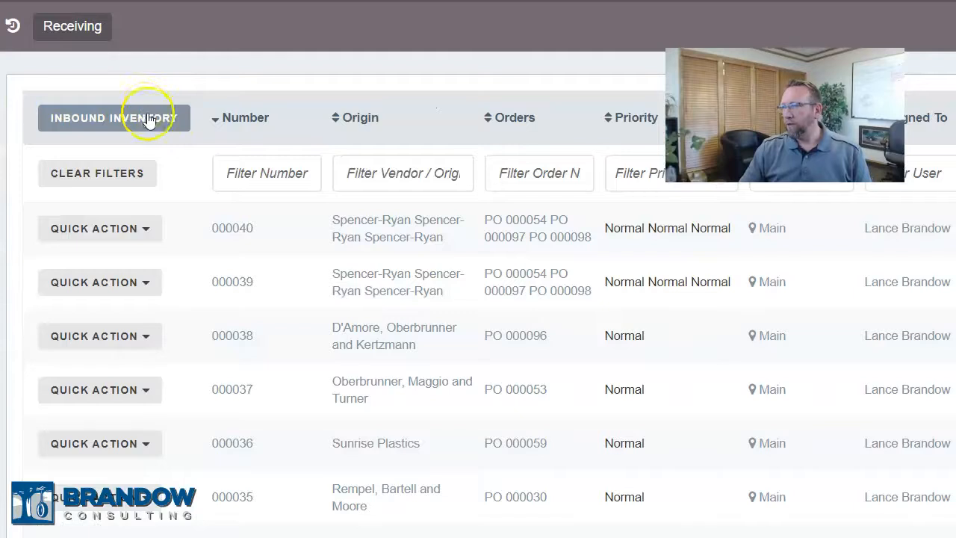
left_click(116, 119)
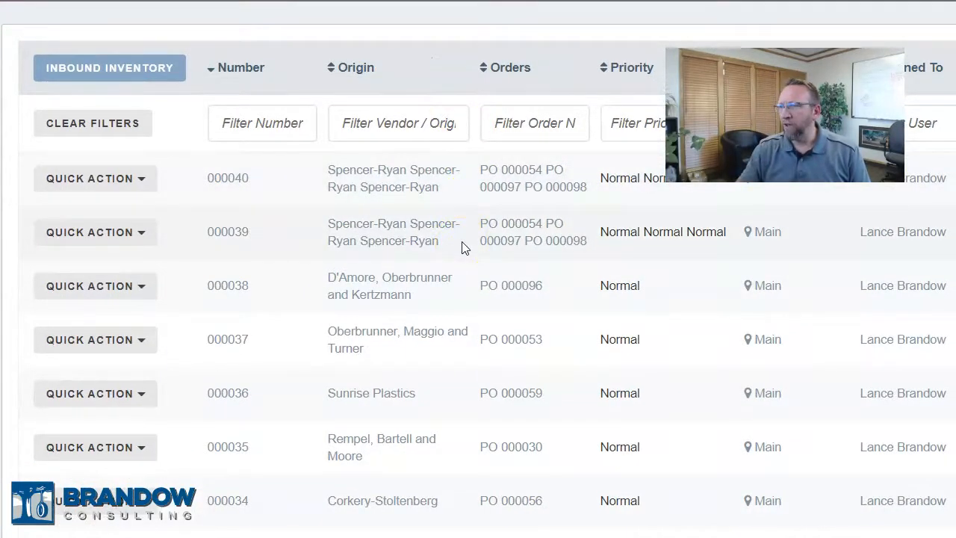
left_click(136, 73)
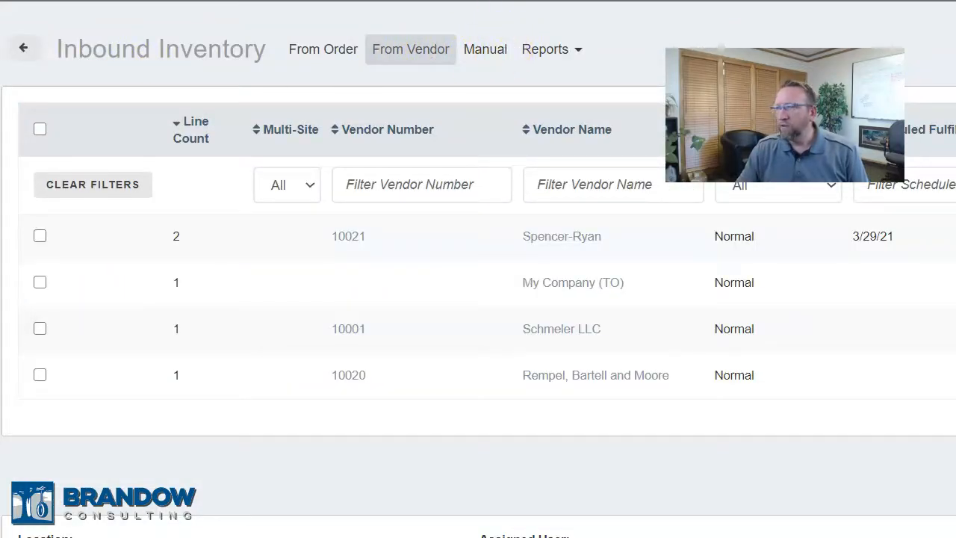
left_click(25, 48)
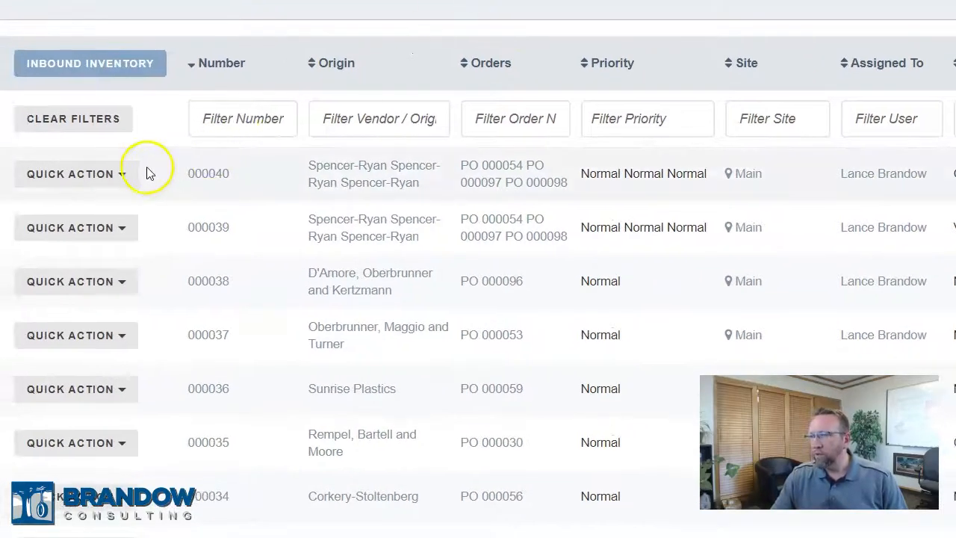
- Reopen receipt 000040, void the whole receipt with confirmation and reload its details page
left_click(118, 177)
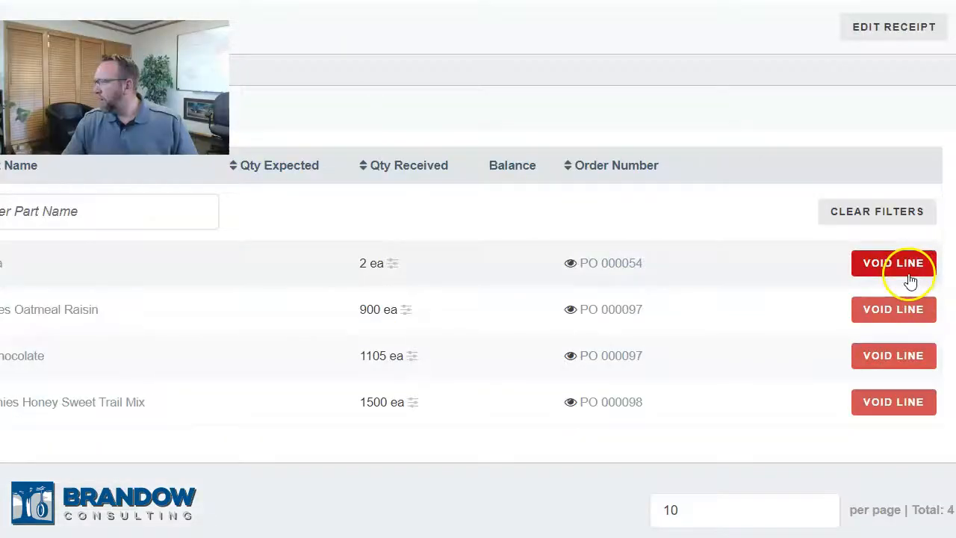
left_click(885, 267)
left_click(626, 51)
left_click(658, 128)
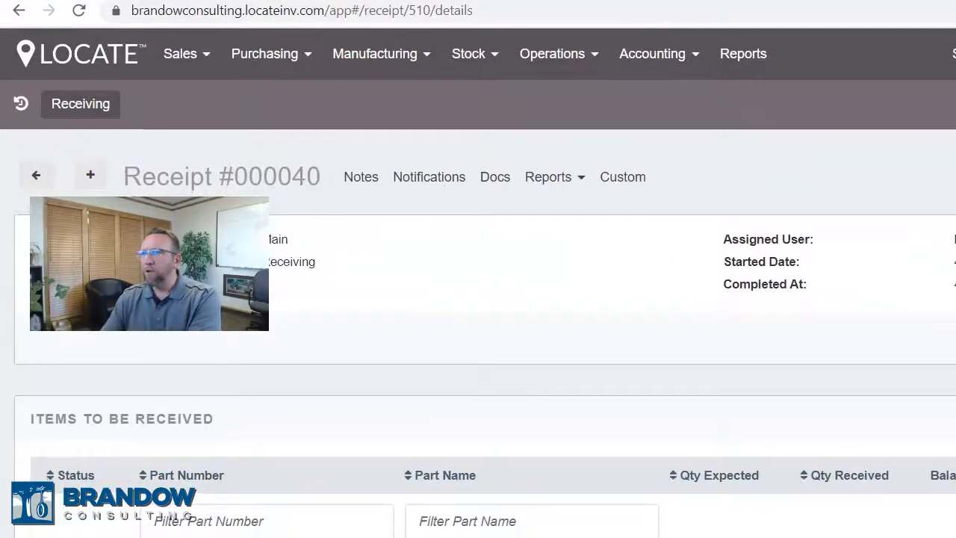
left_click(80, 16)
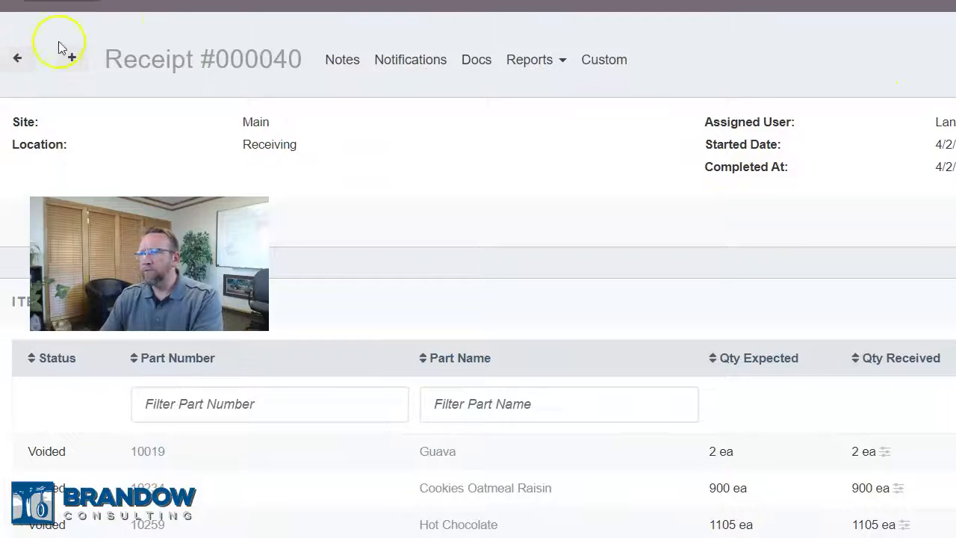
- Return to the inbound inventory and review it by order and by vendor
left_click(17, 57)
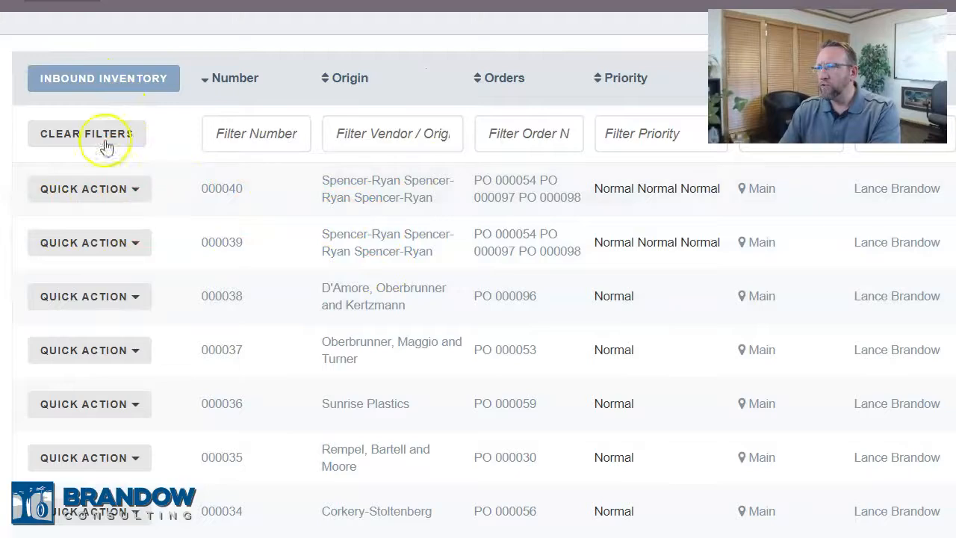
left_click(87, 82)
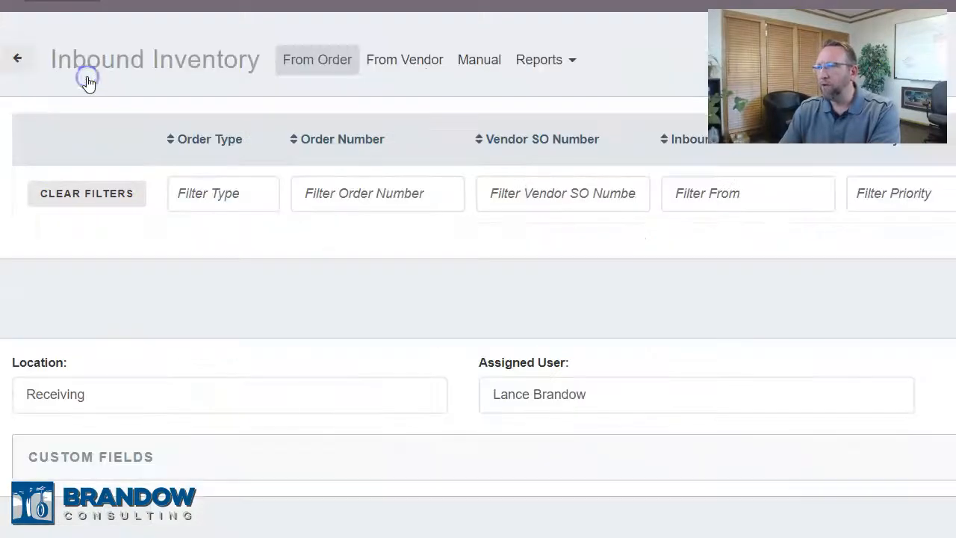
left_click(301, 68)
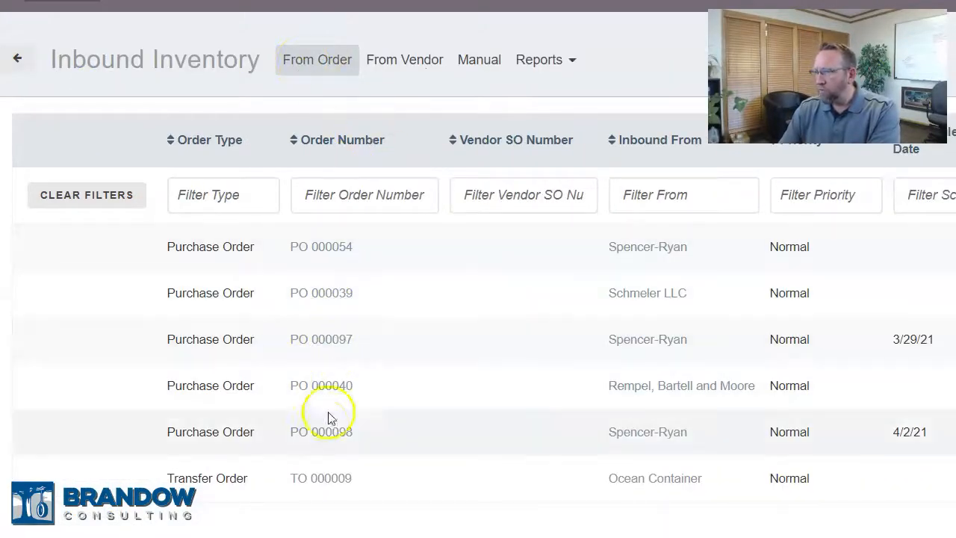
left_click(377, 65)
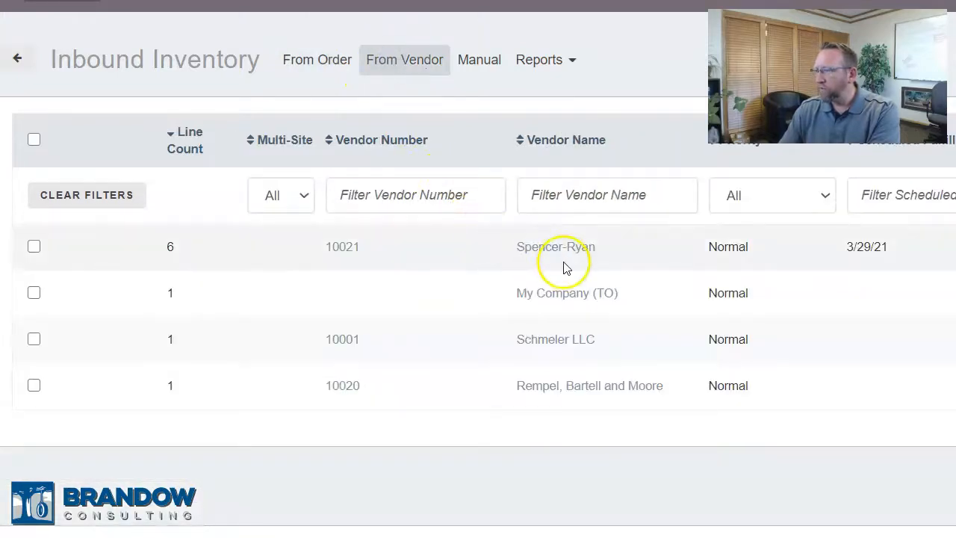
- List the inbound inventory as individual part lines for manual selection and create a receipt from that view
left_click(476, 65)
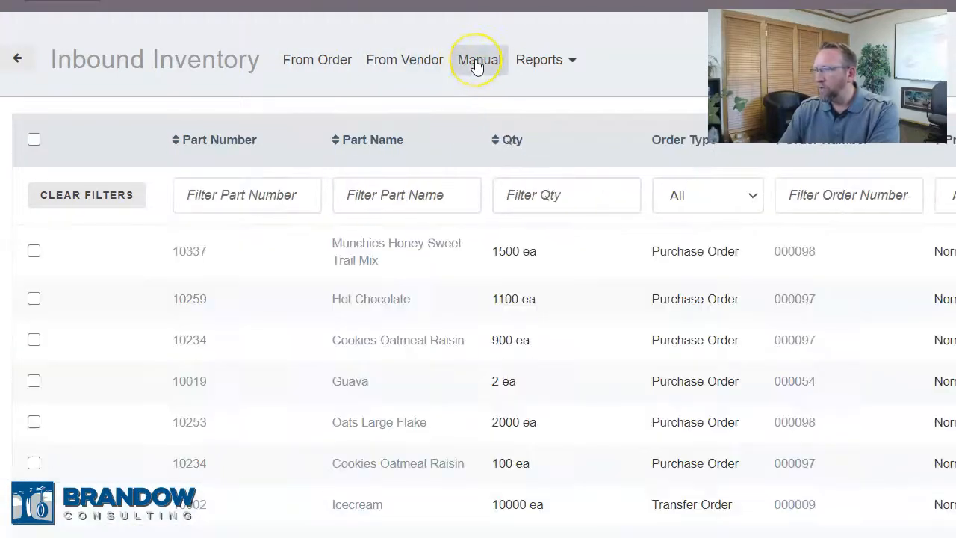
scroll(477, 66, "down", 1)
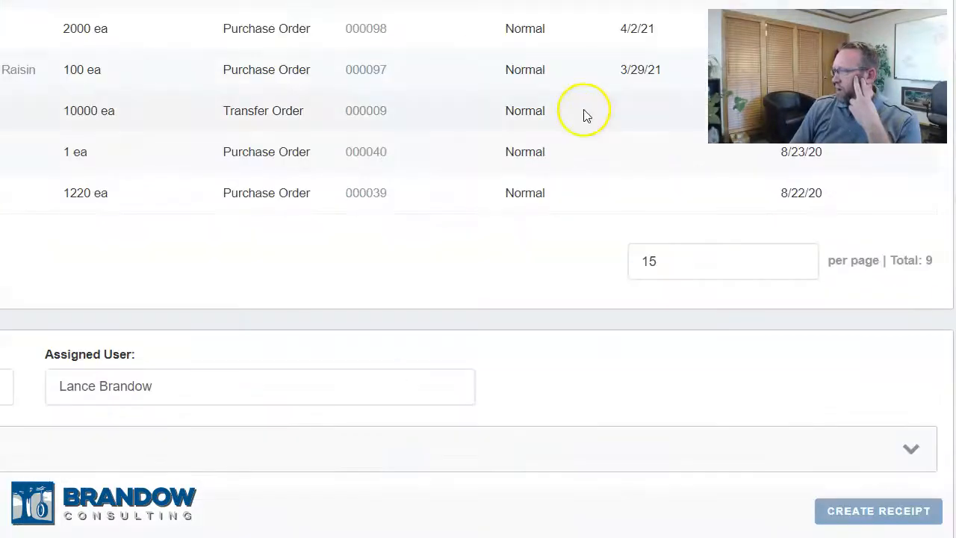
left_click(867, 514)
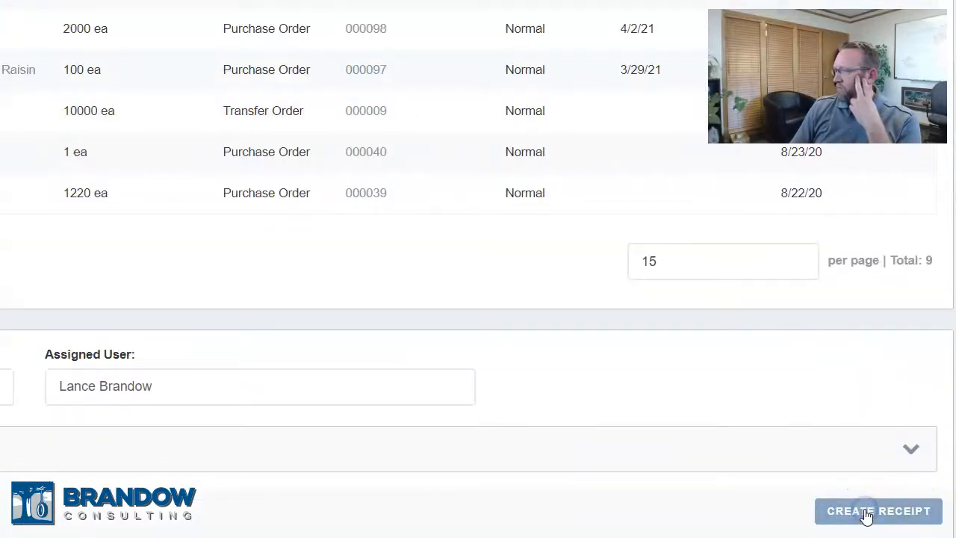